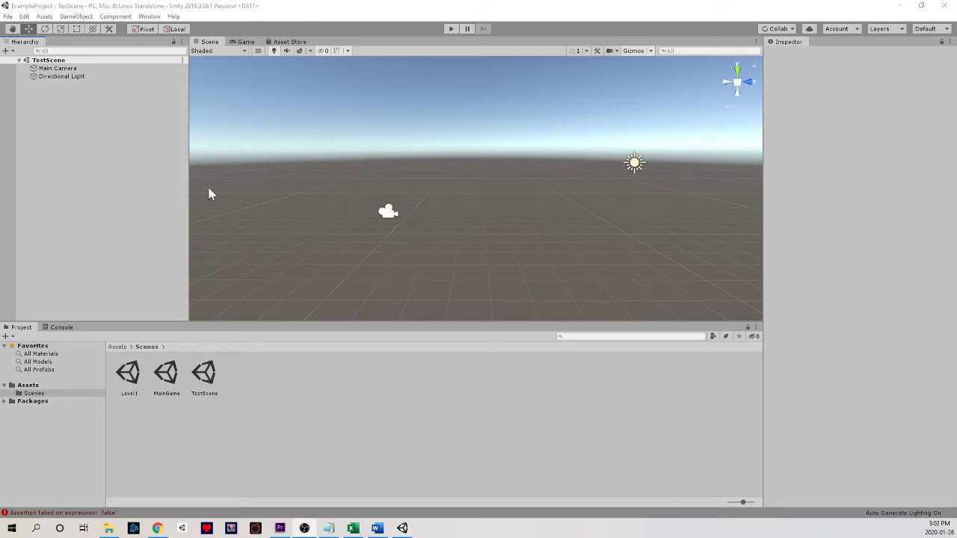
Add a 3D cube object to the TestScene hierarchy.
{"action": "left_click", "coordinate": [146, 173]}
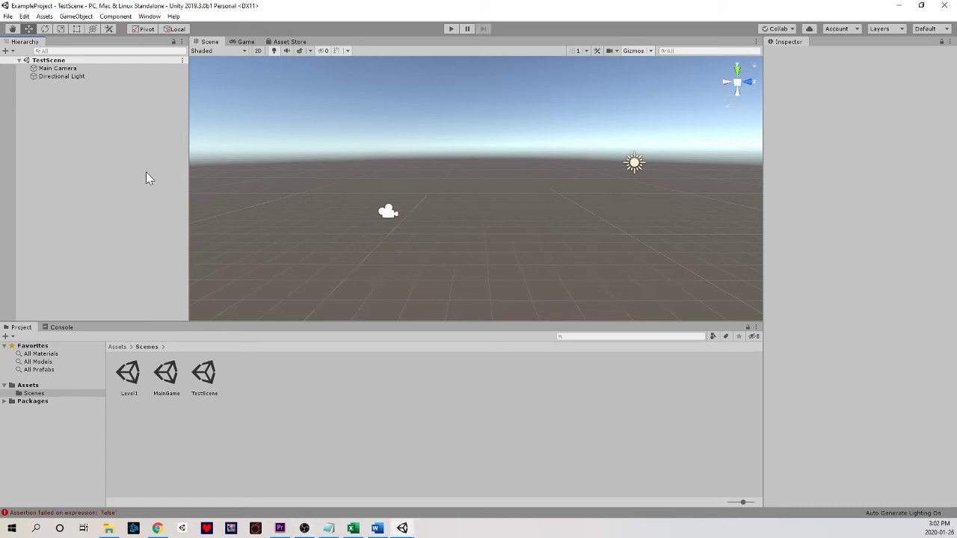
{"action": "right_click", "coordinate": [59, 158]}
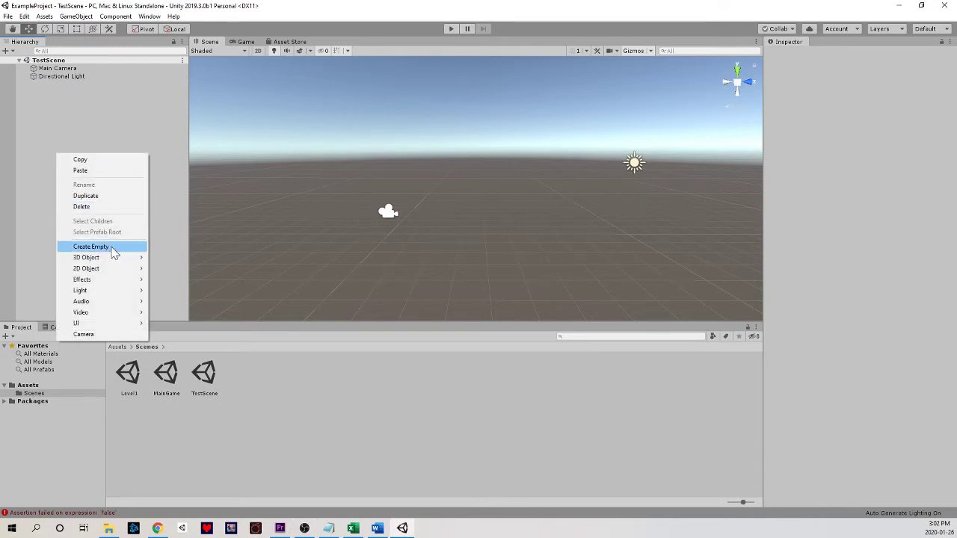
{"action": "mouse_move", "coordinate": [108, 272]}
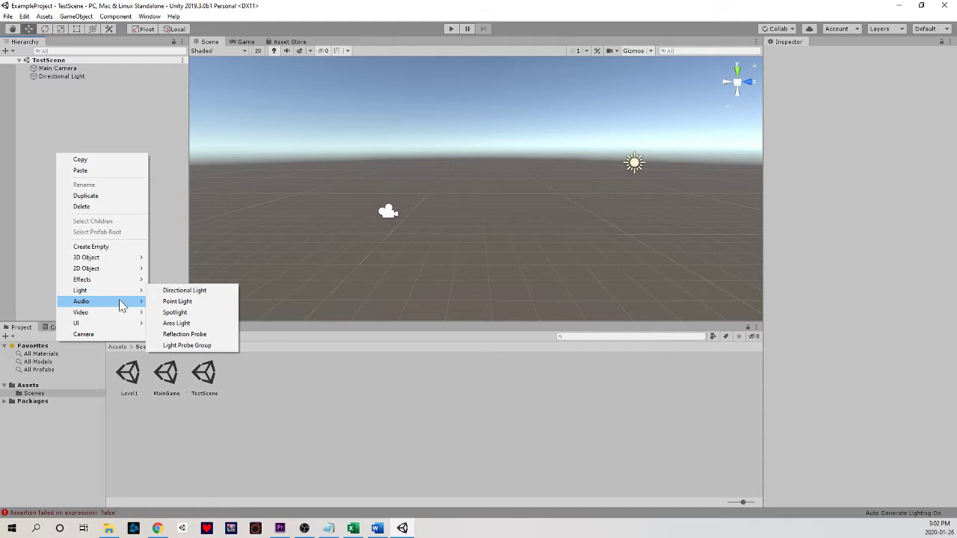
{"action": "mouse_move", "coordinate": [121, 305]}
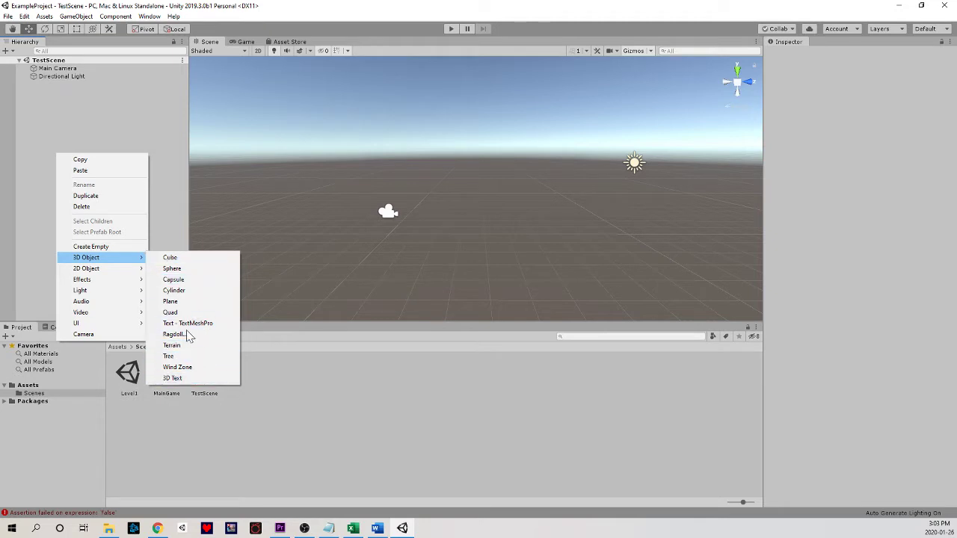
{"action": "left_click", "coordinate": [197, 268]}
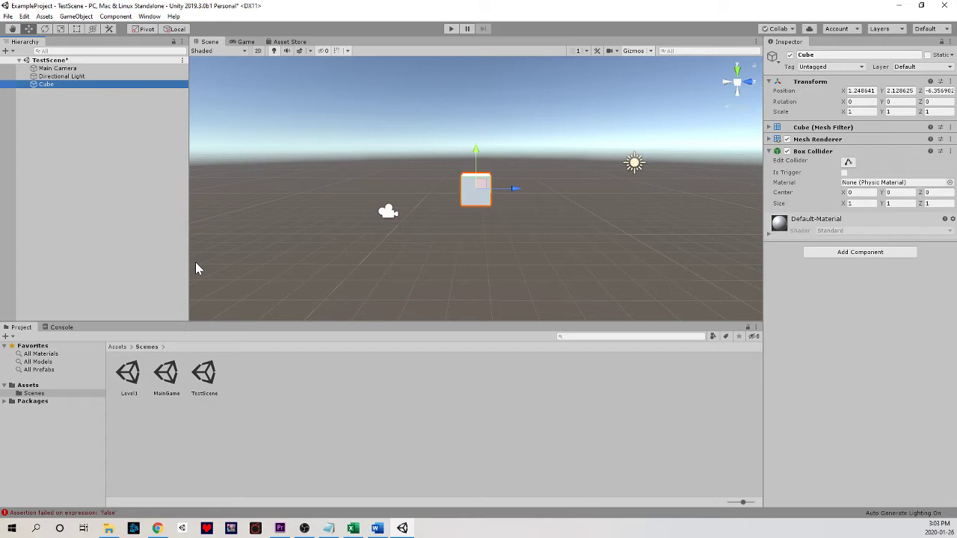
Expand and collapse the cube's Mesh Renderer settings, and collapse its Box Collider component.
{"action": "mouse_move", "coordinate": [492, 259]}
{"action": "left_mouse_down", "text": "alt"}
{"action": "mouse_move", "coordinate": [421, 248]}
{"action": "mouse_move", "coordinate": [432, 258]}
{"action": "mouse_move", "coordinate": [487, 266]}
{"action": "left_mouse_up", "text": "alt"}
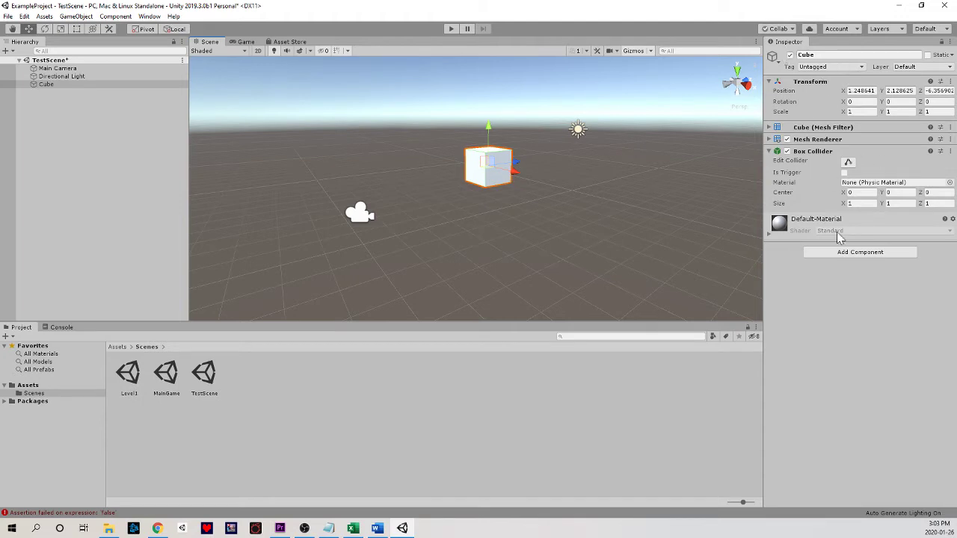
{"action": "left_click", "coordinate": [769, 140]}
{"action": "left_click", "coordinate": [769, 140]}
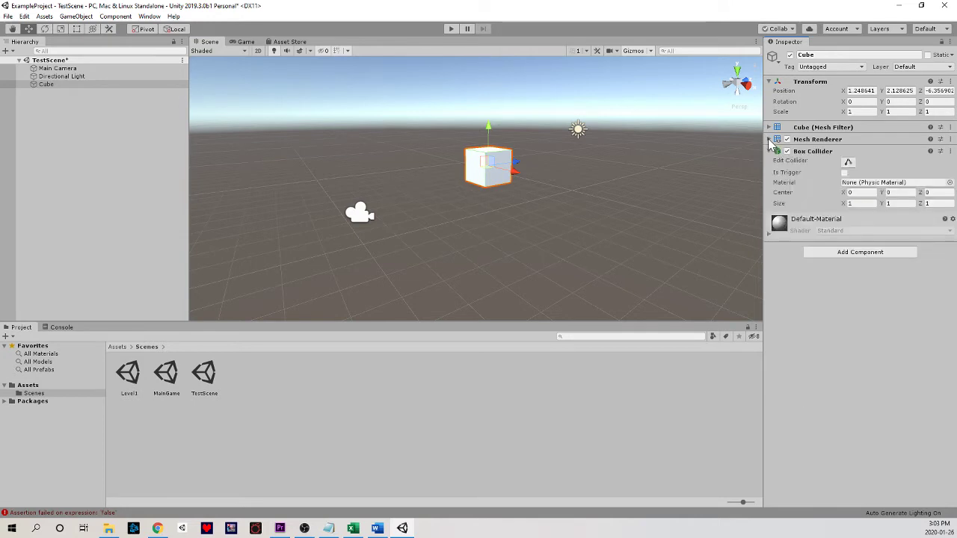
{"action": "left_click", "coordinate": [769, 139]}
{"action": "left_click", "coordinate": [769, 140]}
{"action": "left_click", "coordinate": [769, 151]}
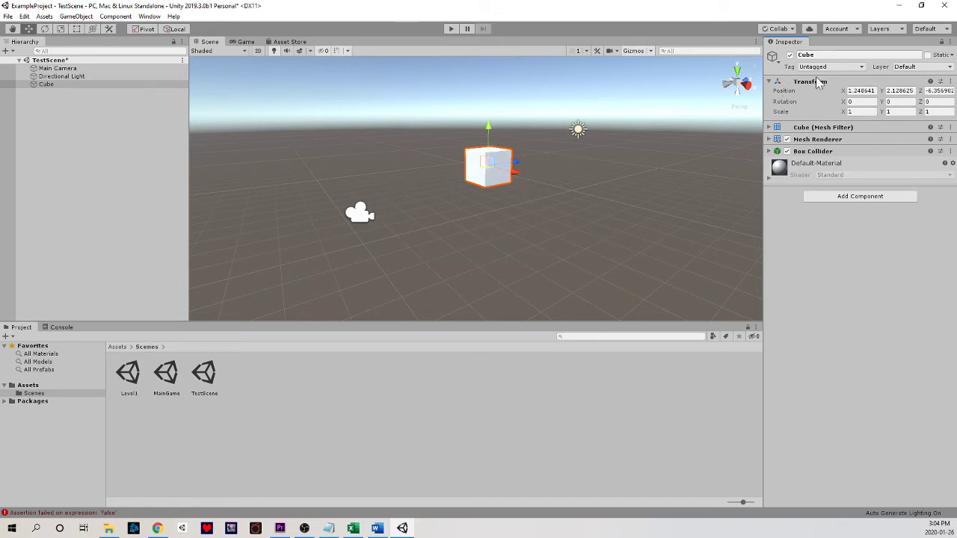
Set the cube's position to 0 on X, Y and Z.
{"action": "left_click", "coordinate": [861, 91]}
{"action": "type", "text": "0"}
{"action": "key", "text": "Tab"}
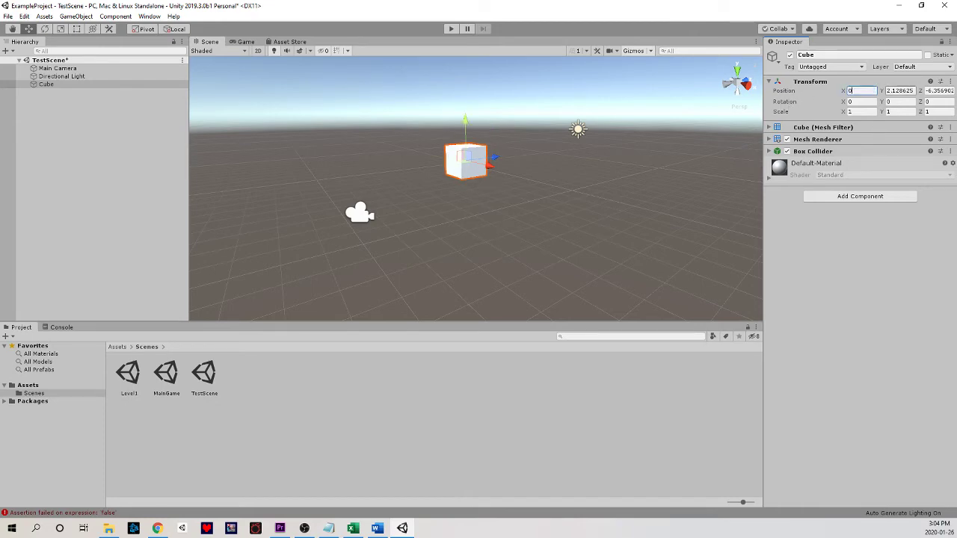
{"action": "type", "text": "0"}
{"action": "key", "text": "Tab"}
{"action": "type", "text": "0"}
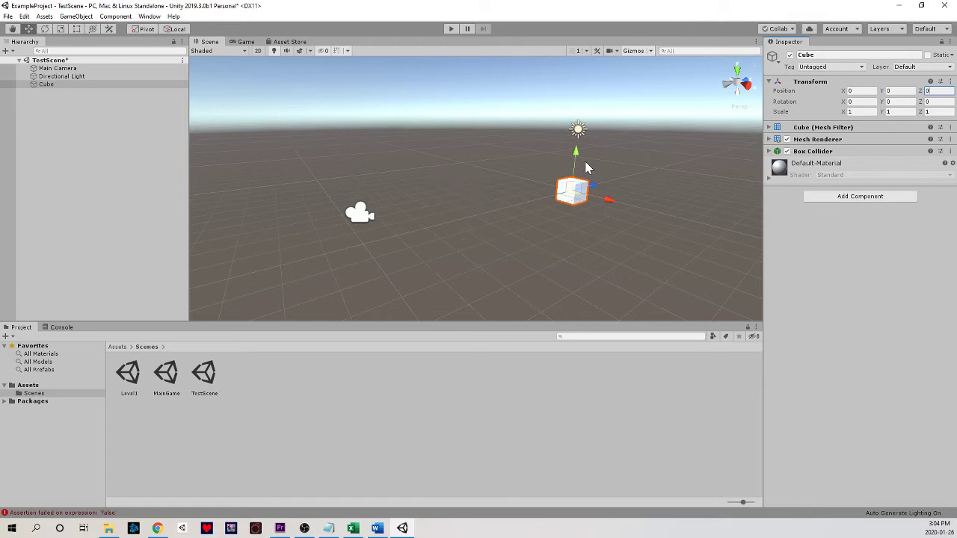
Scrub the cube's position values to about X -0.7, Y 0.77 and Z -0.95.
{"action": "left_click", "coordinate": [668, 145]}
{"action": "left_click_drag", "start_coordinate": [668, 145], "coordinate": [584, 163], "text": "alt"}
{"action": "left_click", "coordinate": [598, 187]}
{"action": "right_click_drag", "start_coordinate": [584, 163], "coordinate": [613, 160]}
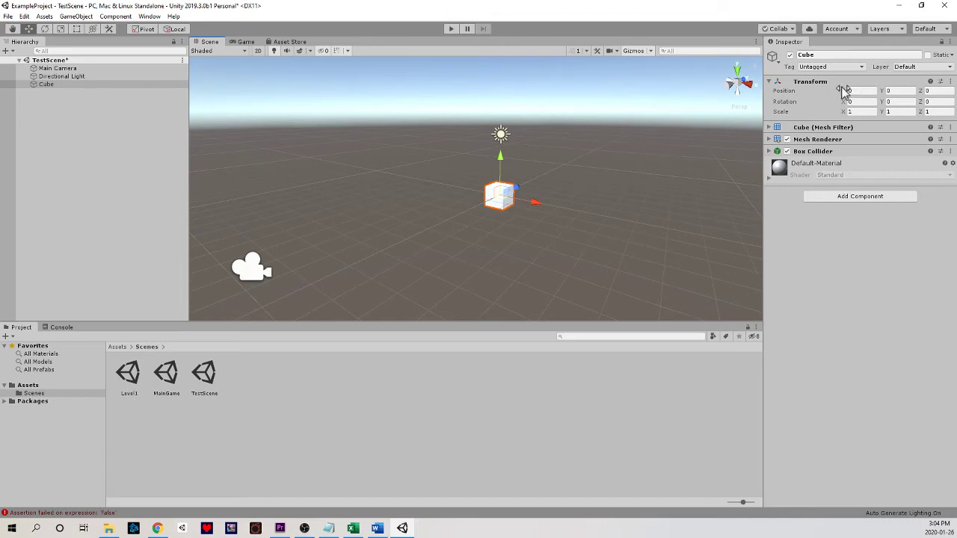
{"action": "left_click_drag", "start_coordinate": [846, 93], "coordinate": [897, 94]}
{"action": "left_click", "coordinate": [881, 94]}
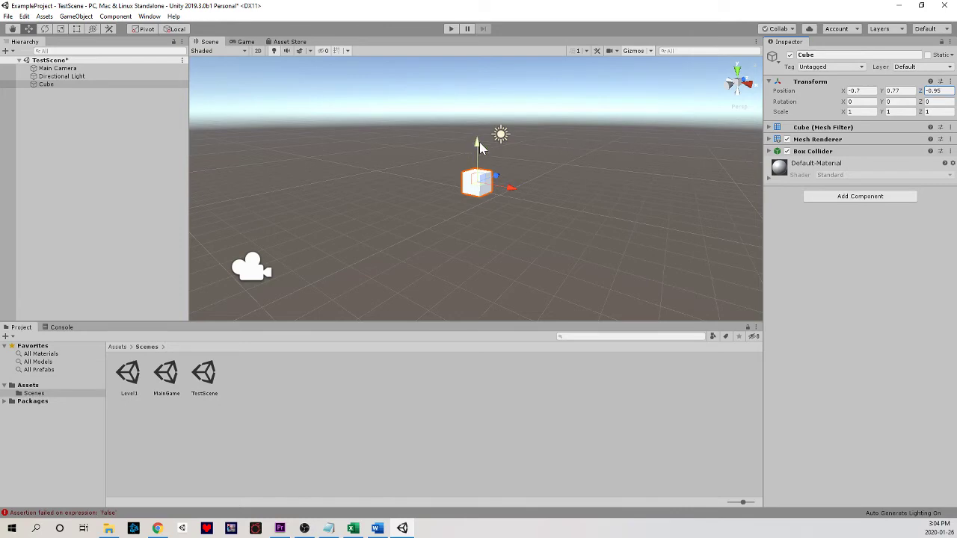
Move the cube around the scene with its axis handles to about X -0.22, Y -0.03, Z 0.49.
{"action": "left_click_drag", "start_coordinate": [475, 149], "coordinate": [529, 202]}
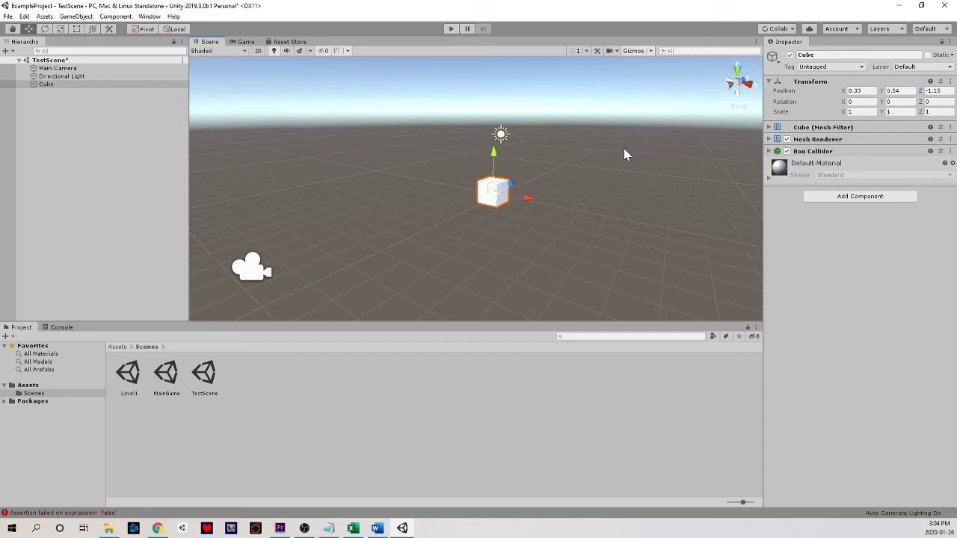
{"action": "left_click_drag", "start_coordinate": [626, 143], "coordinate": [486, 196], "text": "alt"}
{"action": "mouse_move", "coordinate": [527, 238]}
{"action": "left_mouse_down"}
{"action": "mouse_move", "coordinate": [548, 243]}
{"action": "mouse_move", "coordinate": [534, 276]}
{"action": "mouse_move", "coordinate": [515, 245]}
{"action": "left_mouse_up"}
{"action": "left_click_drag", "start_coordinate": [561, 190], "coordinate": [542, 217], "text": "alt"}
{"action": "left_click_drag", "start_coordinate": [506, 165], "coordinate": [512, 187]}
{"action": "right_click_drag", "start_coordinate": [512, 188], "coordinate": [501, 196]}
{"action": "left_click_drag", "start_coordinate": [499, 201], "coordinate": [516, 212]}
{"action": "right_click_drag", "start_coordinate": [576, 187], "coordinate": [502, 223]}
{"action": "key", "text": "d"}
{"action": "left_click_drag", "start_coordinate": [502, 223], "coordinate": [427, 188], "text": "alt"}
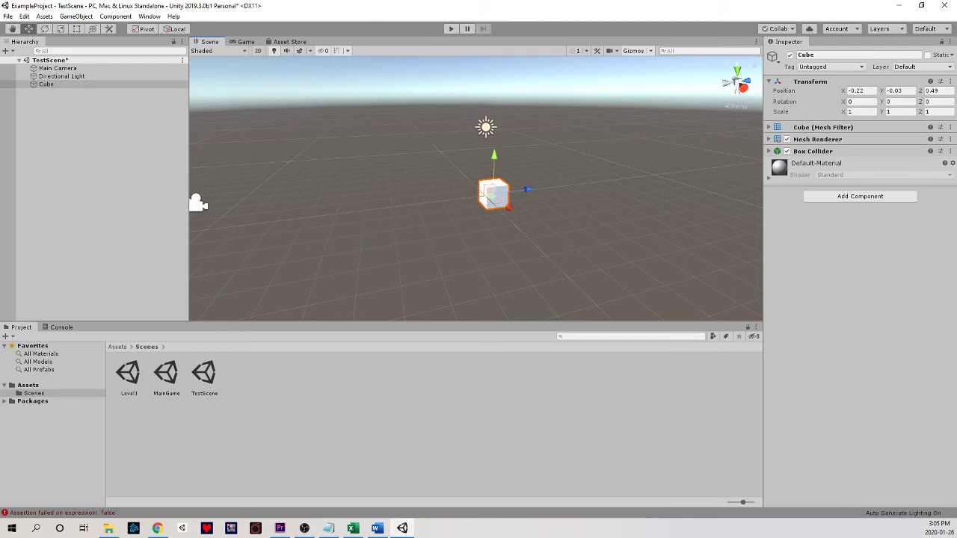
Try an X rotation of 90 on the cube and set its rotation to 45 on X, Y and Z.
{"action": "left_click", "coordinate": [861, 101]}
{"action": "left_click", "coordinate": [861, 101]}
{"action": "type", "text": "90"}
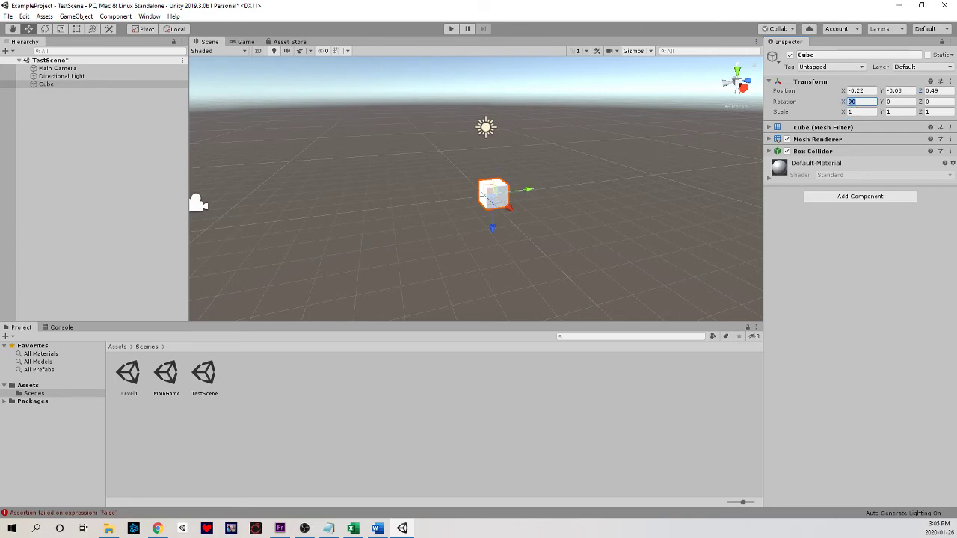
{"action": "type", "text": "45"}
{"action": "left_click", "coordinate": [889, 102]}
{"action": "type", "text": "45"}
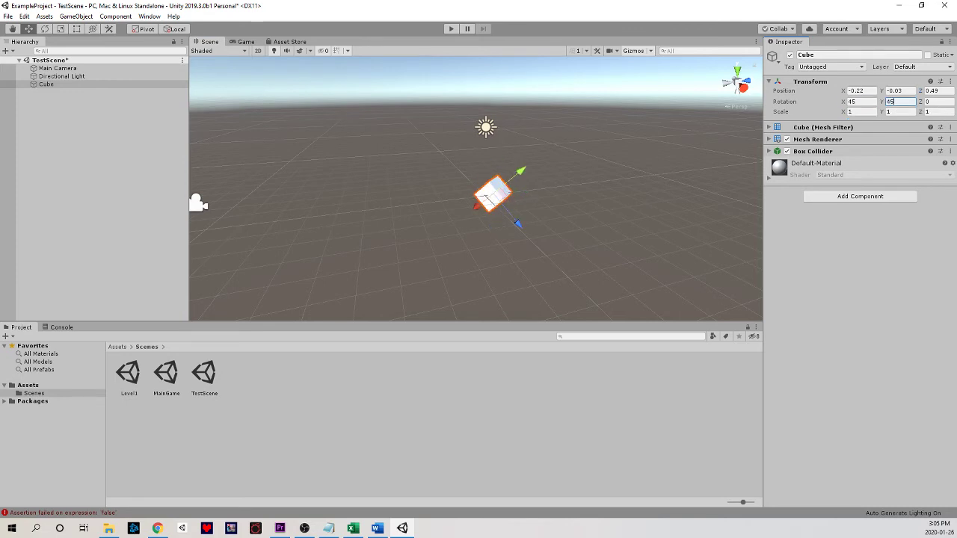
{"action": "key", "text": "Tab"}
{"action": "type", "text": "45"}
{"action": "right_click_drag", "start_coordinate": [525, 172], "coordinate": [587, 168]}
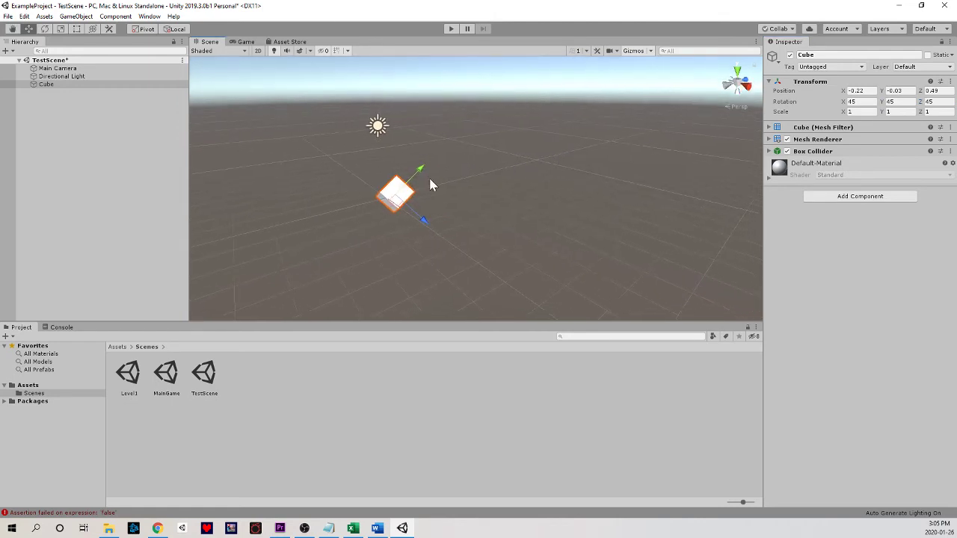
Reset the cube's rotation to 0 on X, Y and Z.
{"action": "left_click", "coordinate": [857, 102]}
{"action": "type", "text": "0"}
{"action": "key", "text": "Tab"}
{"action": "type", "text": "0"}
{"action": "key", "text": "Tab"}
{"action": "type", "text": "0"}
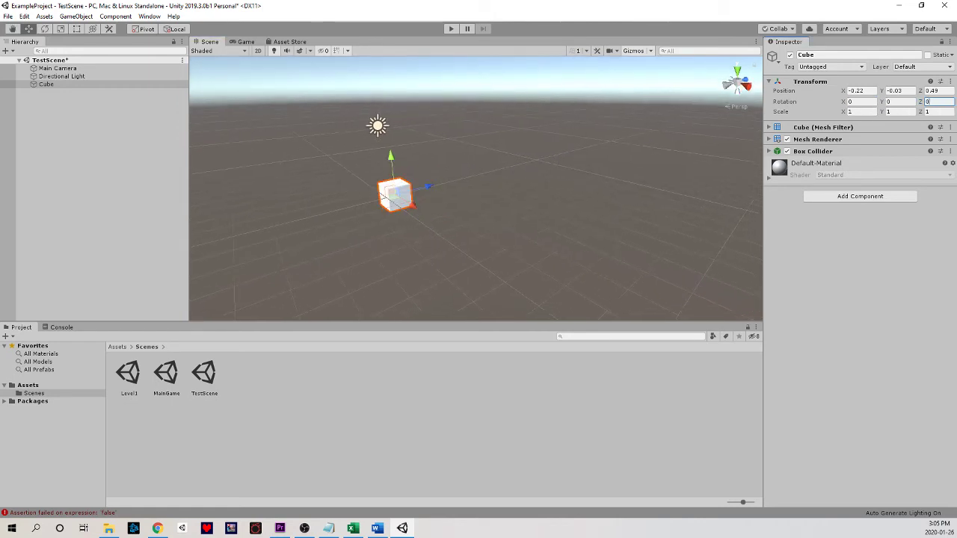
Set the cube's scale to 2 on X, Y and Z.
{"action": "key", "text": "Tab"}
{"action": "type", "text": "2"}
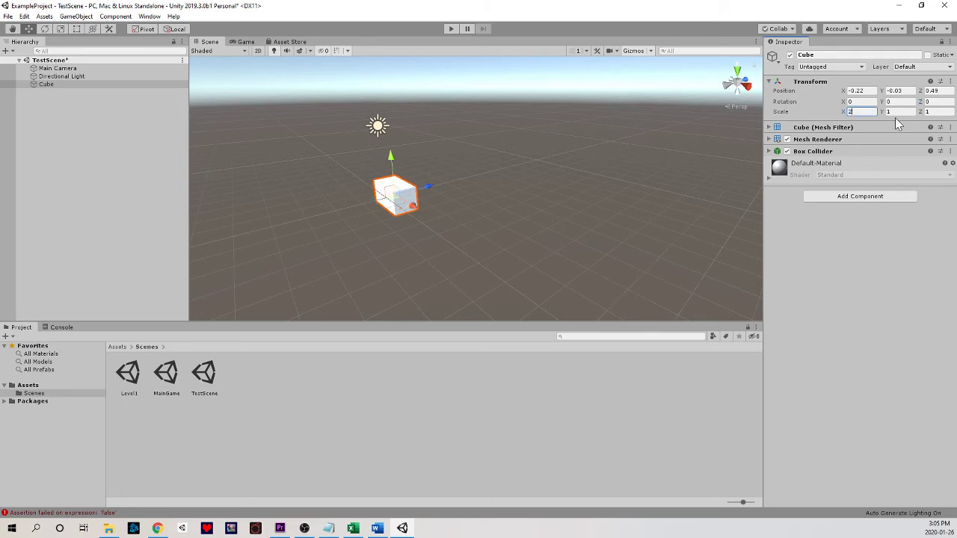
{"action": "key", "text": "Tab"}
{"action": "type", "text": "2"}
{"action": "key", "text": "Tab"}
{"action": "type", "text": "2"}
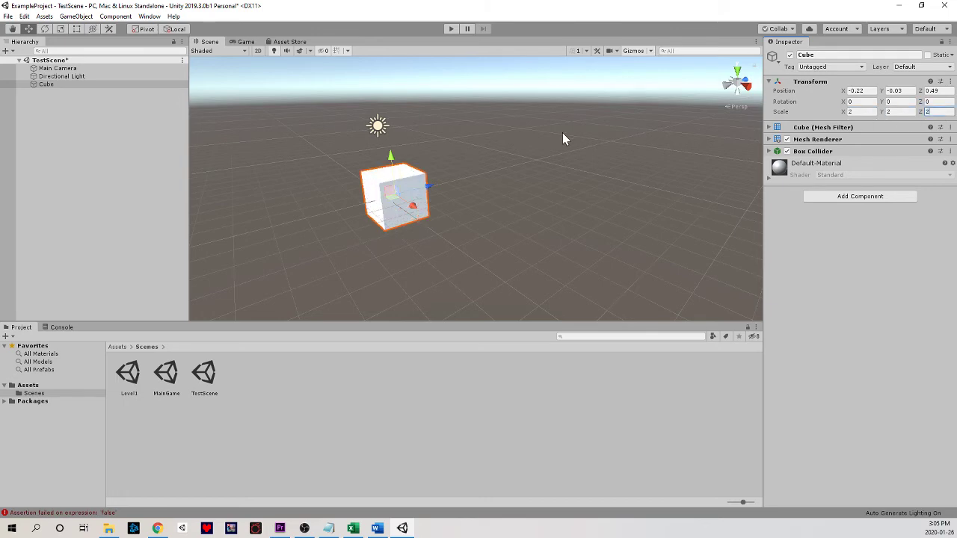
Scrub the cube's X and Y scale values to resize it, and undo the recent scale changes.
{"action": "left_click", "coordinate": [867, 112]}
{"action": "left_click_drag", "start_coordinate": [840, 113], "coordinate": [813, 116]}
{"action": "left_click_drag", "start_coordinate": [880, 115], "coordinate": [761, 113]}
{"action": "key", "text": "ctrl+z"}
{"action": "key", "text": "ctrl+z"}
{"action": "key", "text": "ctrl+z"}
{"action": "key", "text": "ctrl+z"}
{"action": "key", "text": "ctrl+z"}
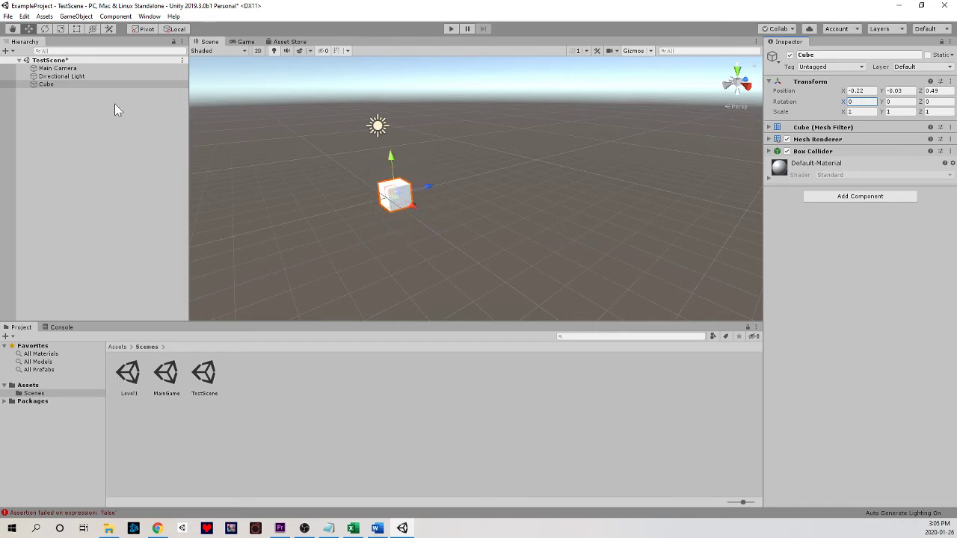
Rotate the cube freely with the Rotate tool to about X 11, Y -33, Z -48.
{"action": "left_click", "coordinate": [45, 30]}
{"action": "left_click", "coordinate": [29, 30]}
{"action": "key", "text": "e"}
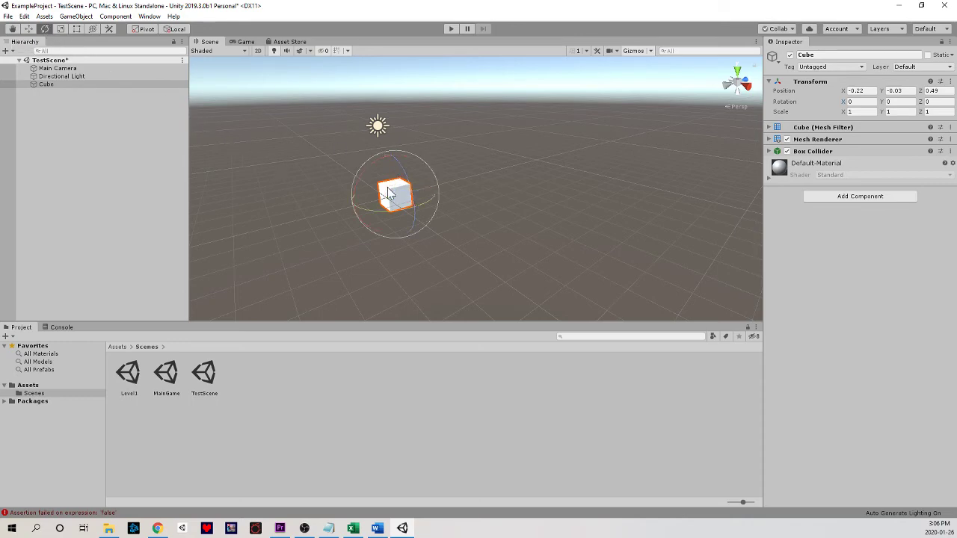
{"action": "left_click_drag", "start_coordinate": [388, 194], "coordinate": [460, 172], "text": "alt"}
{"action": "left_click_drag", "start_coordinate": [399, 134], "coordinate": [461, 154]}
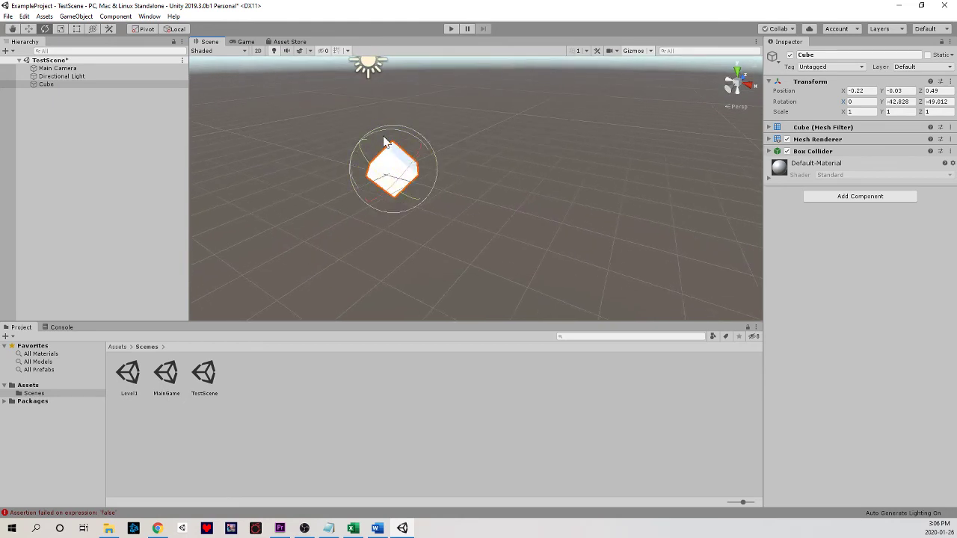
{"action": "right_click_drag", "start_coordinate": [385, 137], "coordinate": [298, 122]}
{"action": "left_click_drag", "start_coordinate": [298, 121], "coordinate": [432, 146], "text": "alt"}
{"action": "right_click_drag", "start_coordinate": [523, 149], "coordinate": [466, 151]}
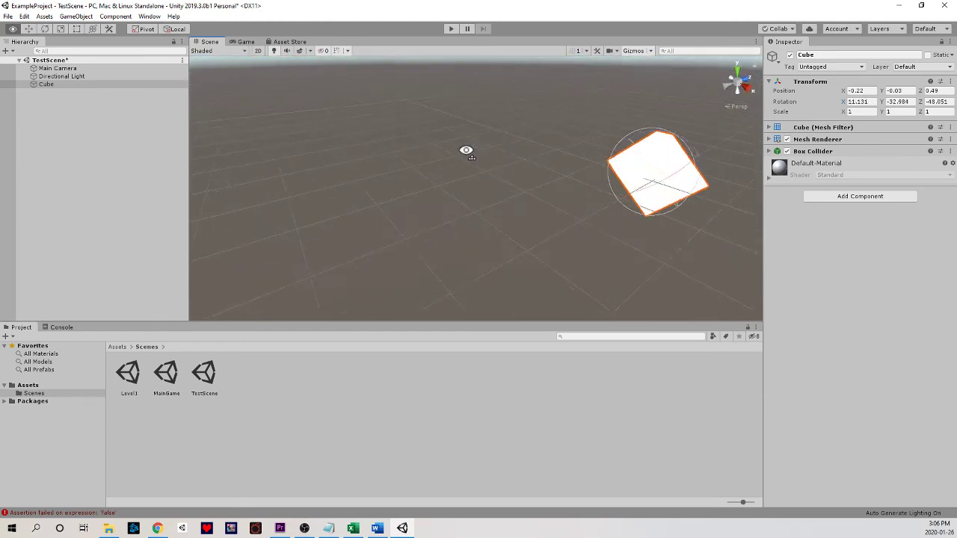
{"action": "left_click_drag", "start_coordinate": [465, 150], "coordinate": [418, 172], "text": "alt"}
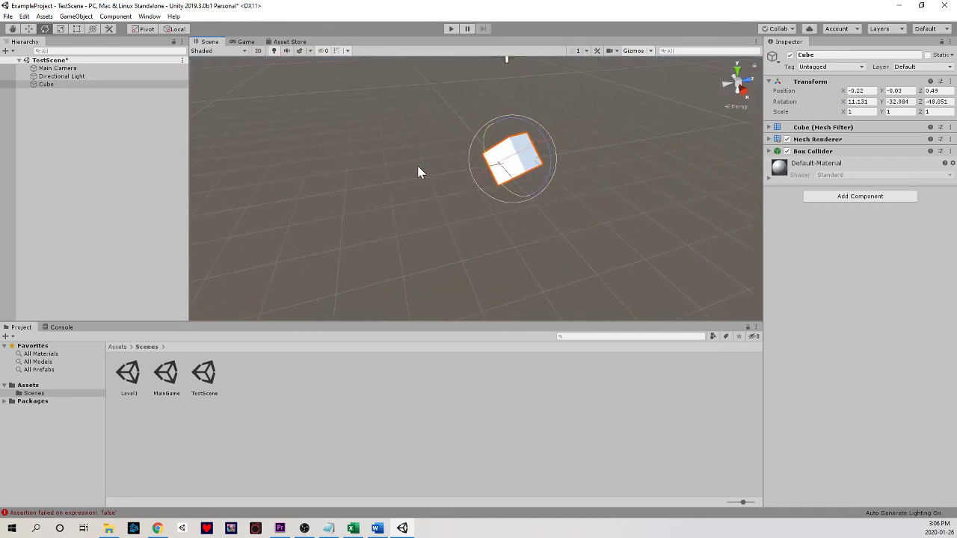
Scale the cube uniformly to about 1.73 with the Scale tool, undoing a first attempt.
{"action": "key", "text": "r"}
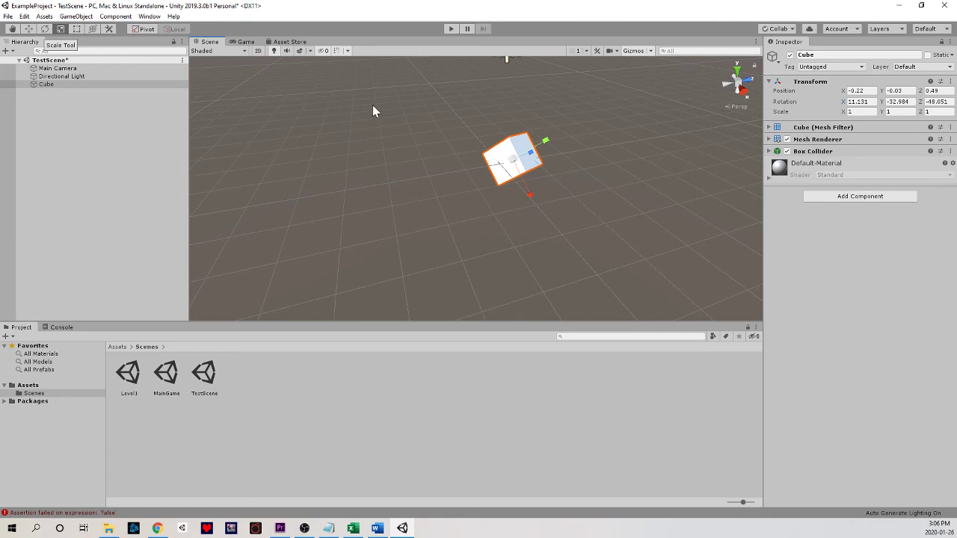
{"action": "left_click_drag", "start_coordinate": [527, 150], "coordinate": [564, 128], "text": "alt"}
{"action": "key", "text": "ctrl+z"}
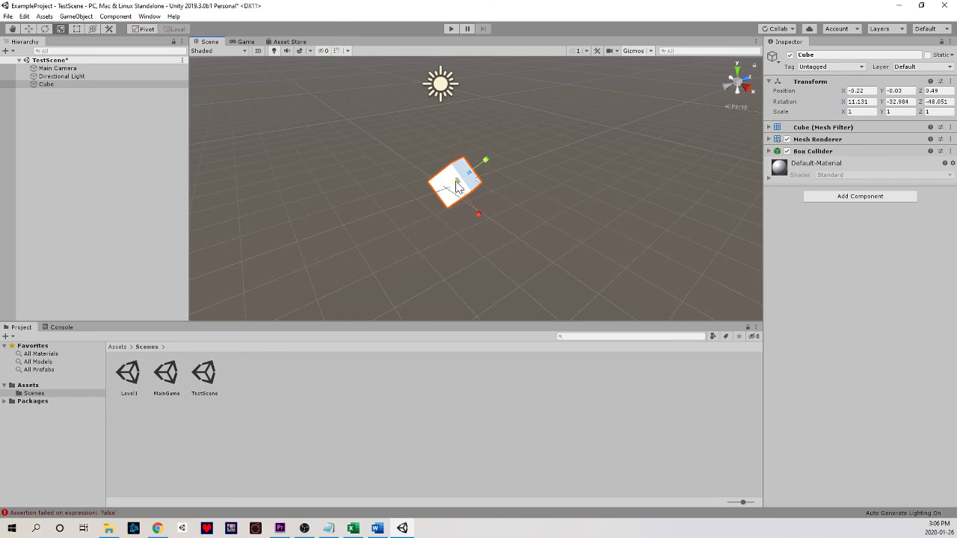
{"action": "key", "text": "w"}
{"action": "right_click_drag", "start_coordinate": [456, 183], "coordinate": [444, 211]}
{"action": "key", "text": "a"}
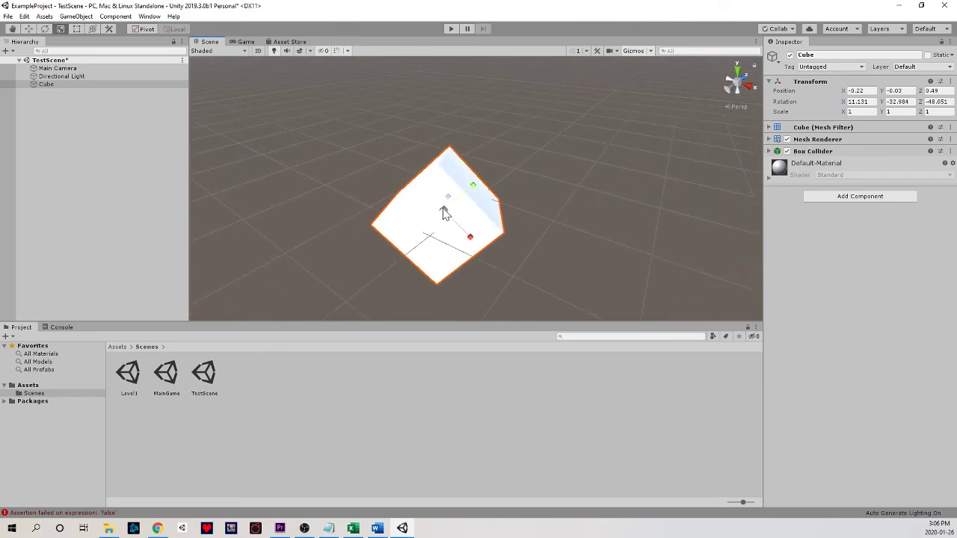
{"action": "left_click_drag", "start_coordinate": [444, 211], "coordinate": [475, 192]}
{"action": "key", "text": "s"}
{"action": "right_click_drag", "start_coordinate": [473, 187], "coordinate": [494, 182]}
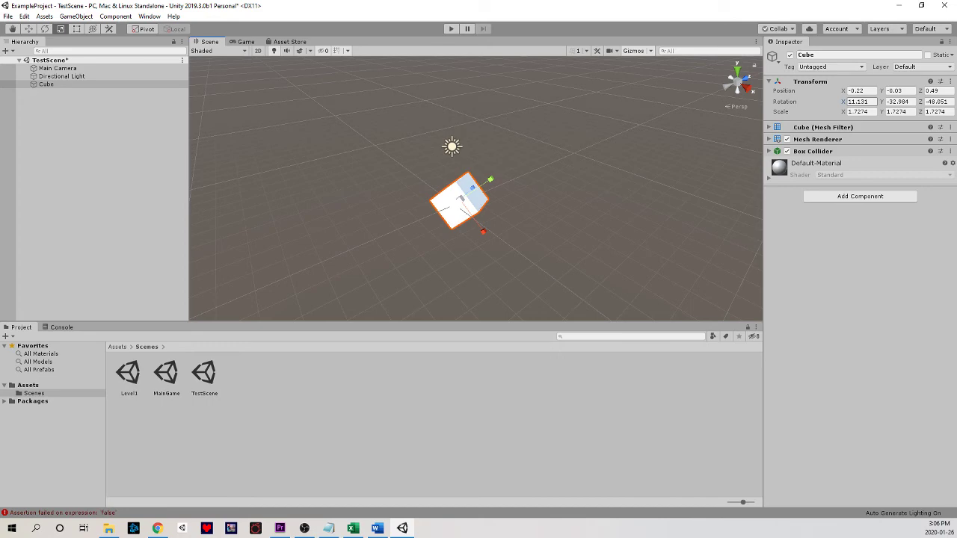
Set the tilted cube's rotation to 0 on all three axes.
{"action": "type", "text": "0"}
{"action": "key", "text": "Tab"}
{"action": "type", "text": "0"}
{"action": "key", "text": "Tab"}
{"action": "type", "text": "0"}
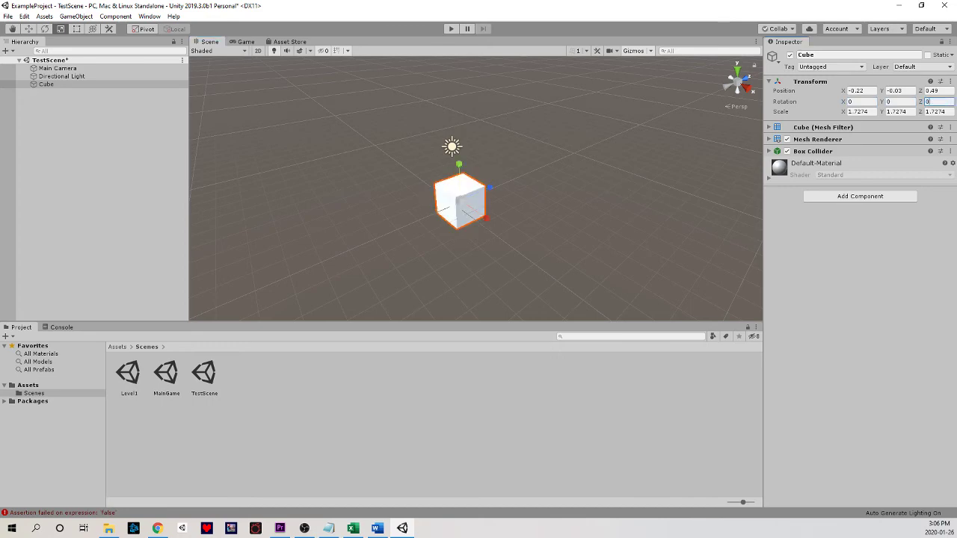
Set the cube's position to 0 on X, Y and Z to place it at the origin.
{"action": "left_click", "coordinate": [860, 90]}
{"action": "type", "text": "0"}
{"action": "key", "text": "Tab"}
{"action": "type", "text": "0"}
{"action": "key", "text": "Tab"}
{"action": "type", "text": "0"}
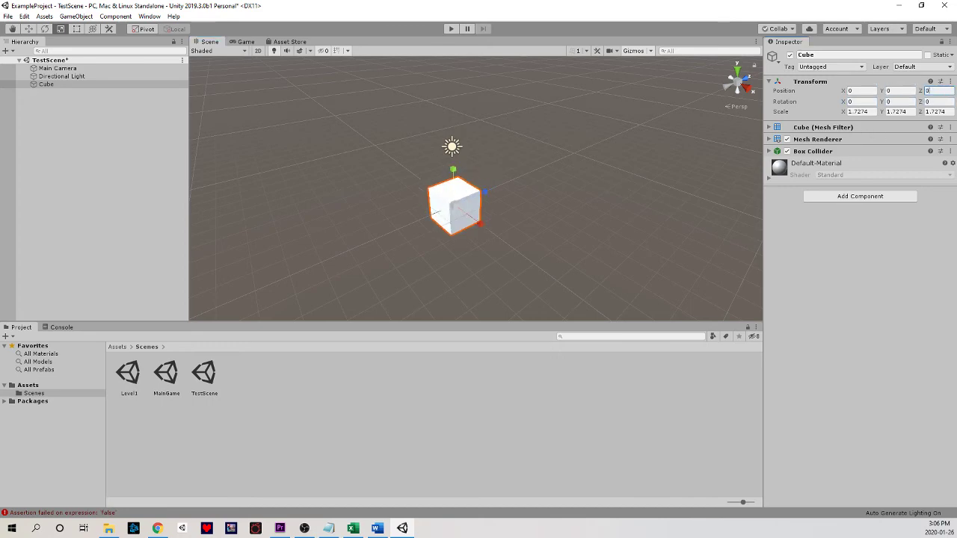
Set the cube's scale to 0 on X, Y and Z.
{"action": "type", "text": "0"}
{"action": "key", "text": "Tab"}
{"action": "type", "text": "0"}
{"action": "key", "text": "Tab"}
{"action": "type", "text": "0"}
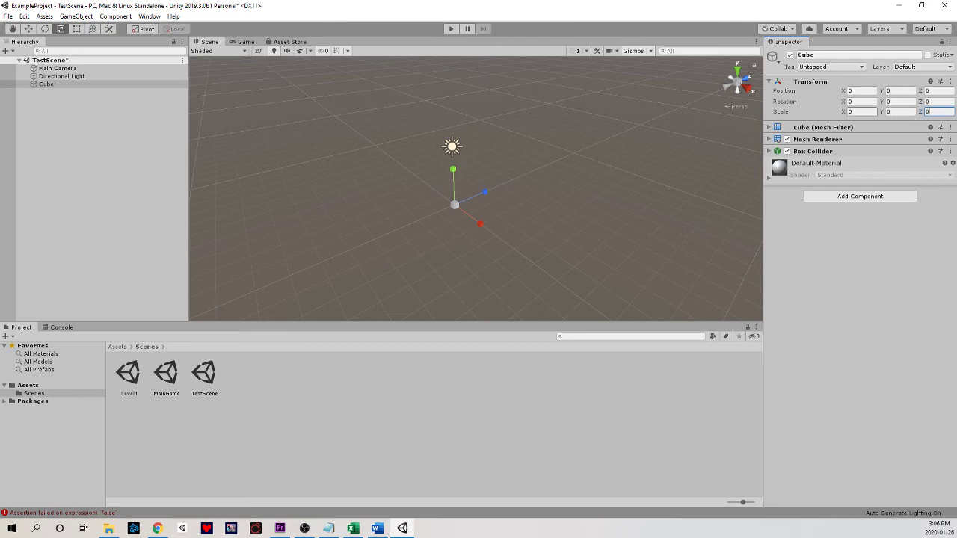
Set the cube's scale to 1 on X, Y and Z and deselect it.
{"action": "type", "text": "1"}
{"action": "key", "text": "Tab"}
{"action": "type", "text": "1"}
{"action": "key", "text": "Tab"}
{"action": "type", "text": "1"}
{"action": "left_click", "coordinate": [518, 208]}
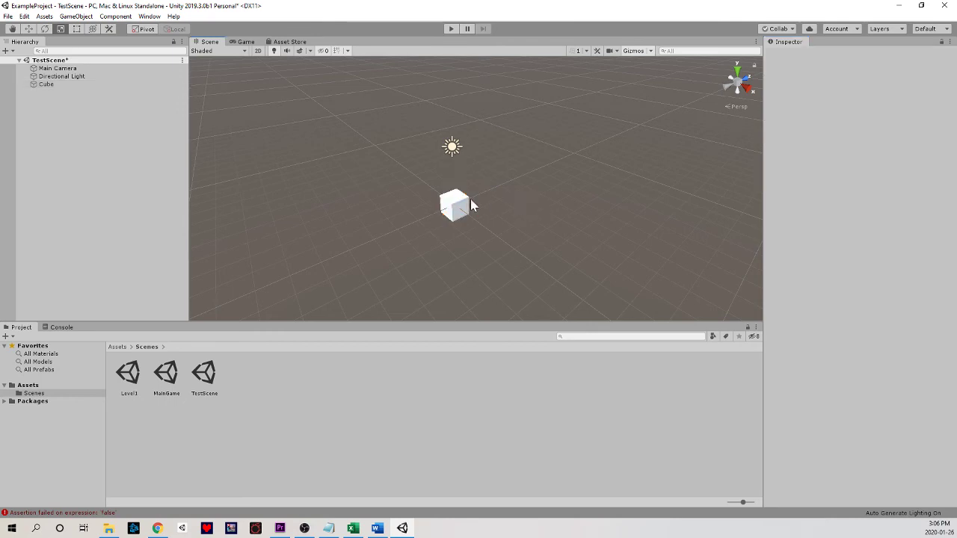
Select the cube and stretch it with the scale handles to about 11.21 along Z and 3.5 along X.
{"action": "left_click", "coordinate": [467, 200]}
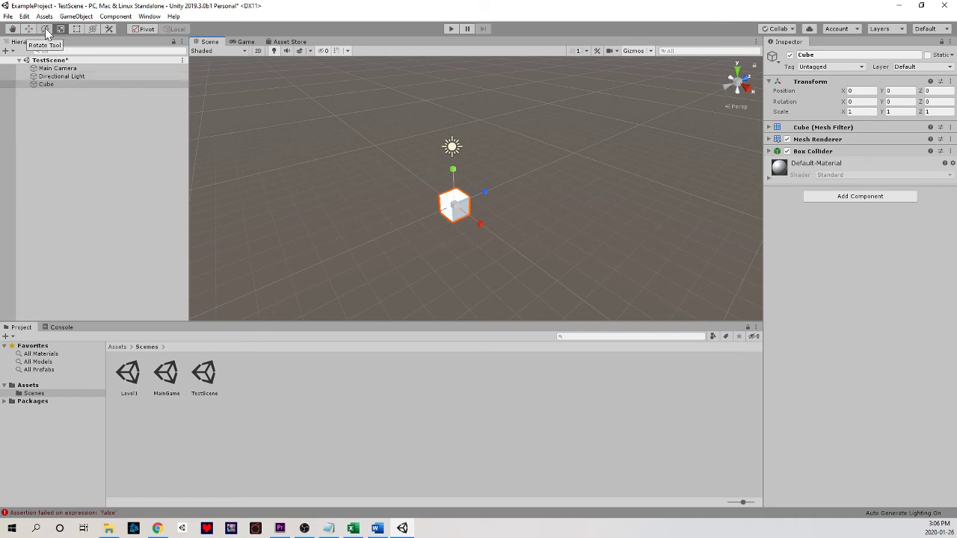
{"action": "left_click_drag", "start_coordinate": [486, 193], "coordinate": [643, 112]}
{"action": "left_click_drag", "start_coordinate": [483, 224], "coordinate": [555, 256]}
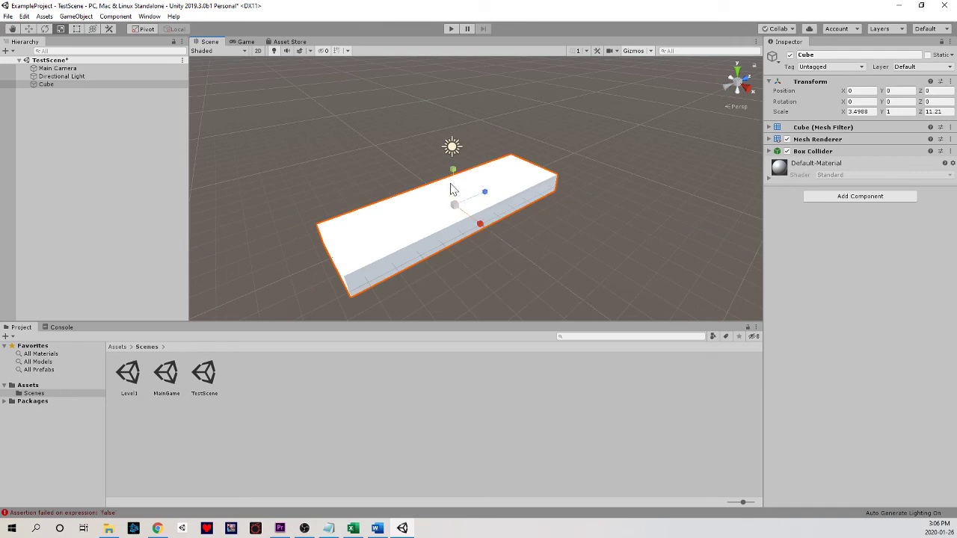
Flatten the cube to about 0.33 along Y with the scale handle and rotate it to about 22.7 degrees around X.
{"action": "left_click_drag", "start_coordinate": [453, 173], "coordinate": [399, 231]}
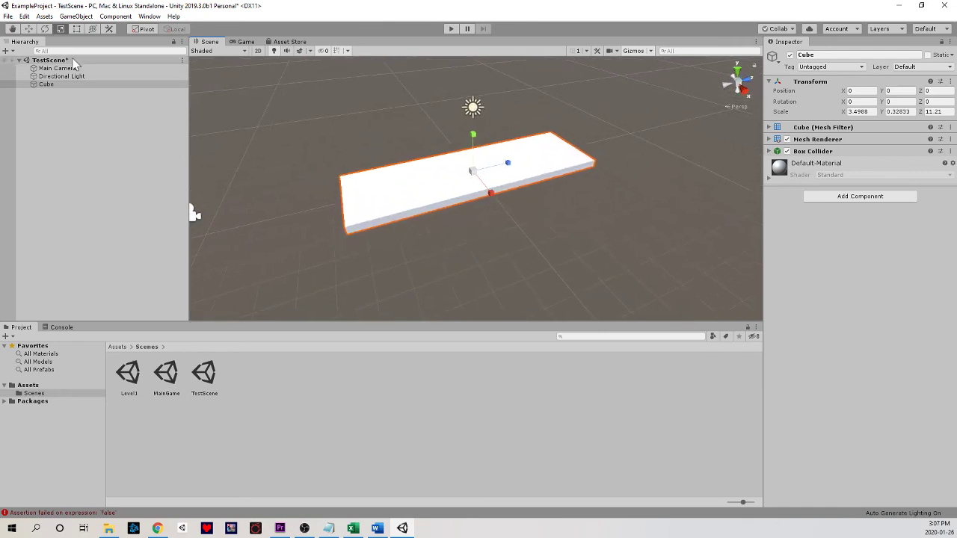
{"action": "left_click", "coordinate": [45, 30]}
{"action": "left_click_drag", "start_coordinate": [439, 172], "coordinate": [460, 148]}
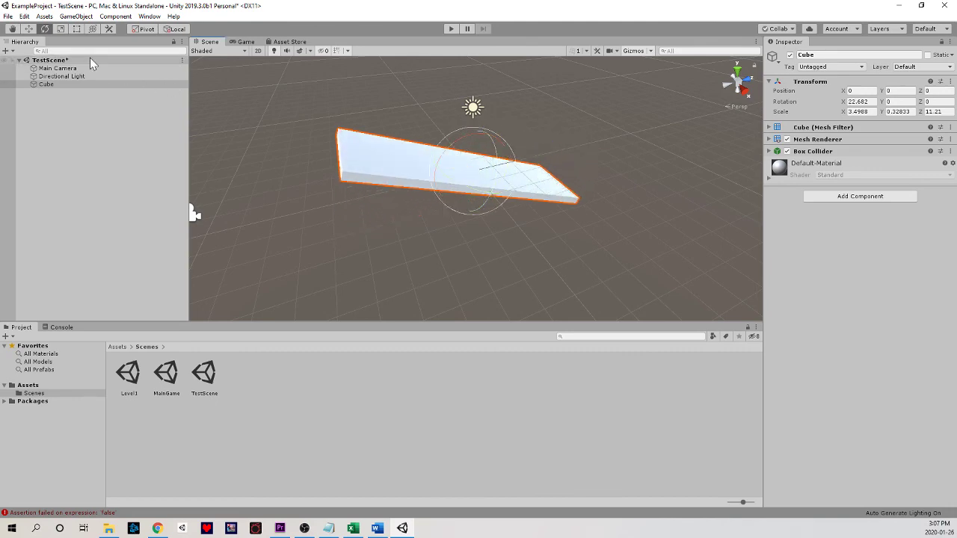
Move the tilted slab along its local Y axis to about 2.21 on Y and 0.93 on Z.
{"action": "key", "text": "w"}
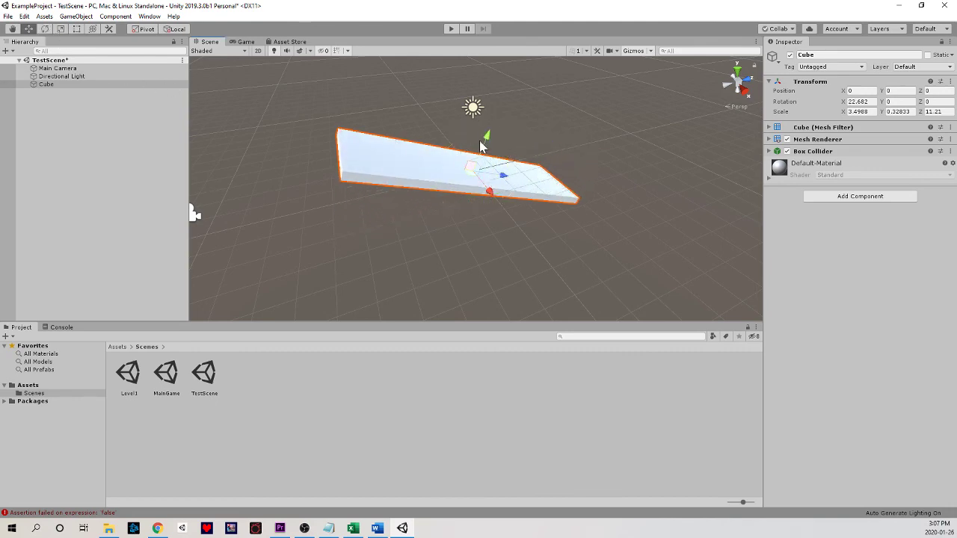
{"action": "left_click_drag", "start_coordinate": [480, 146], "coordinate": [515, 104]}
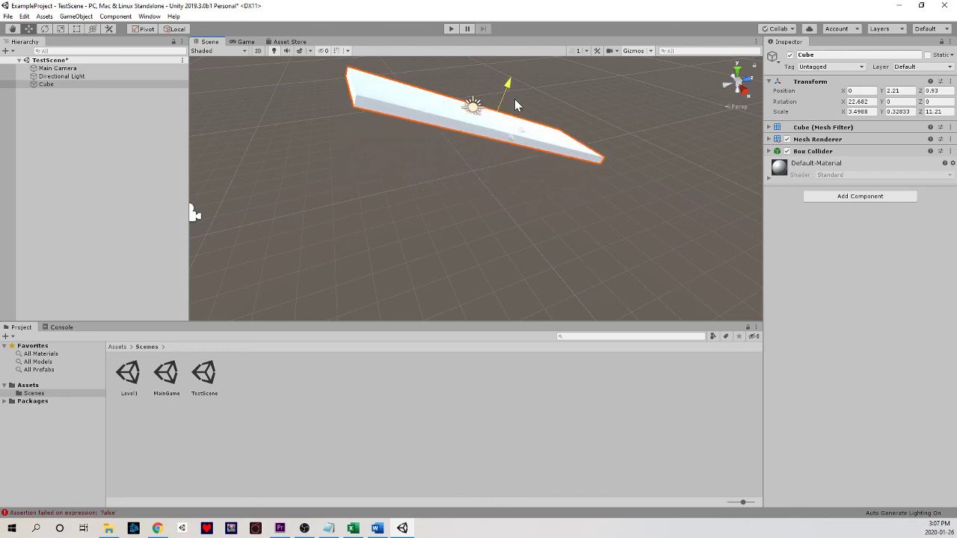
Add a 3D sphere to the scene and move it away from the tilted slab.
{"action": "right_click_drag", "start_coordinate": [561, 107], "coordinate": [331, 149]}
{"action": "right_click", "coordinate": [127, 135]}
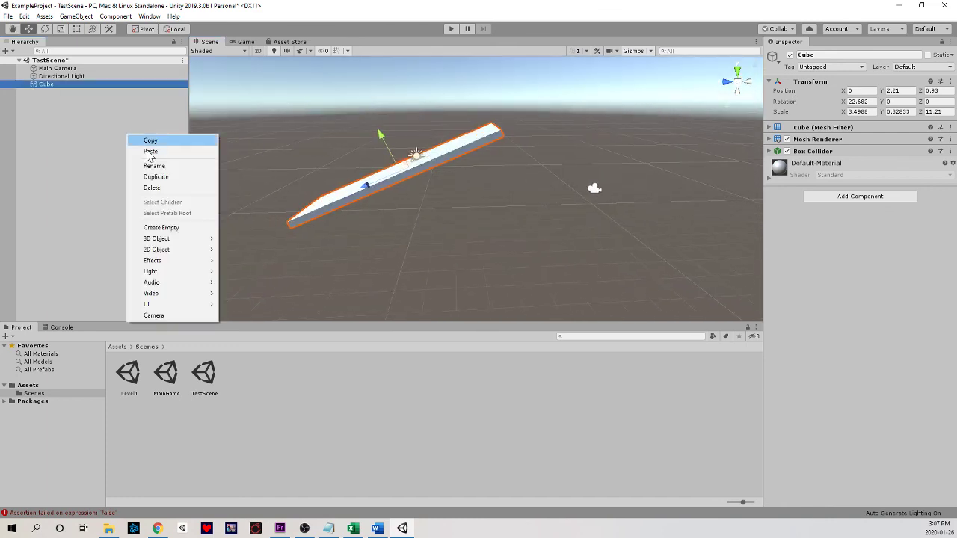
{"action": "mouse_move", "coordinate": [178, 239]}
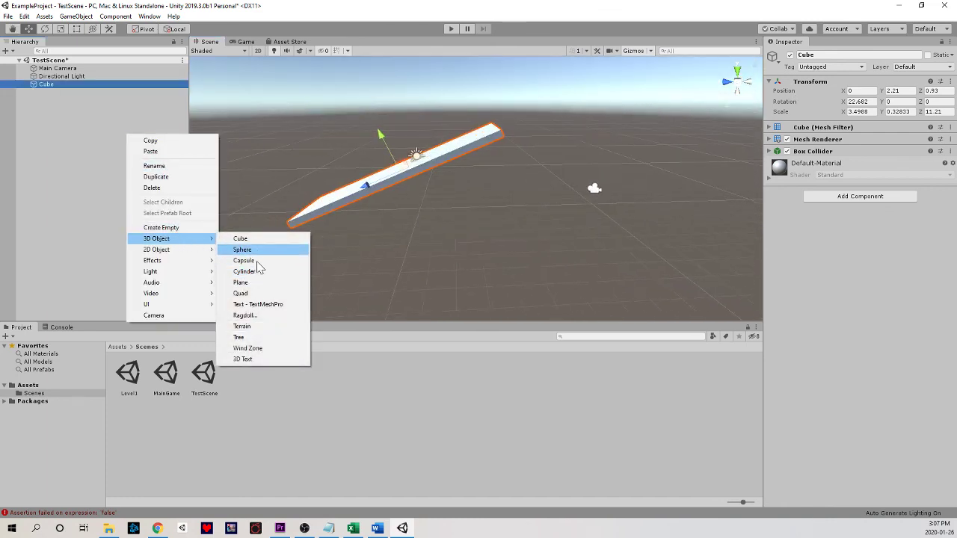
{"action": "left_click", "coordinate": [254, 250]}
{"action": "left_click_drag", "start_coordinate": [438, 191], "coordinate": [524, 142]}
Cycle through the Rotate, Scale and Move tools on the sphere, end on Rotate, and deselect the sphere.
{"action": "key", "text": "e"}
{"action": "key", "text": "r"}
{"action": "key", "text": "w"}
{"action": "key", "text": "e"}
{"action": "right_click_drag", "start_coordinate": [553, 128], "coordinate": [583, 142]}
{"action": "key", "text": "d"}
{"action": "left_click", "coordinate": [600, 142]}
{"action": "key", "text": "a"}
{"action": "mouse_move", "coordinate": [583, 143]}
{"action": "left_mouse_down", "text": "alt"}
{"action": "mouse_move", "coordinate": [634, 145]}
{"action": "mouse_move", "coordinate": [585, 152]}
{"action": "left_mouse_up", "text": "alt"}
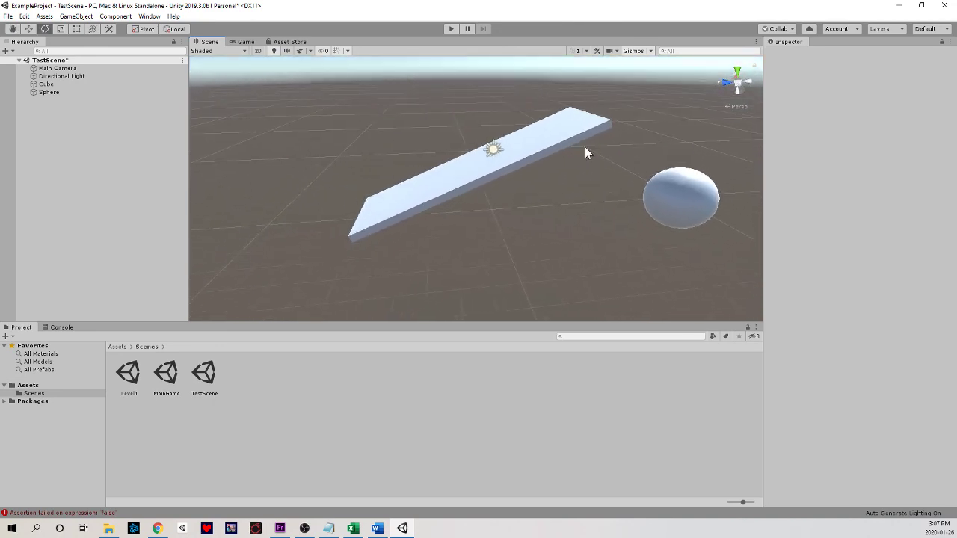